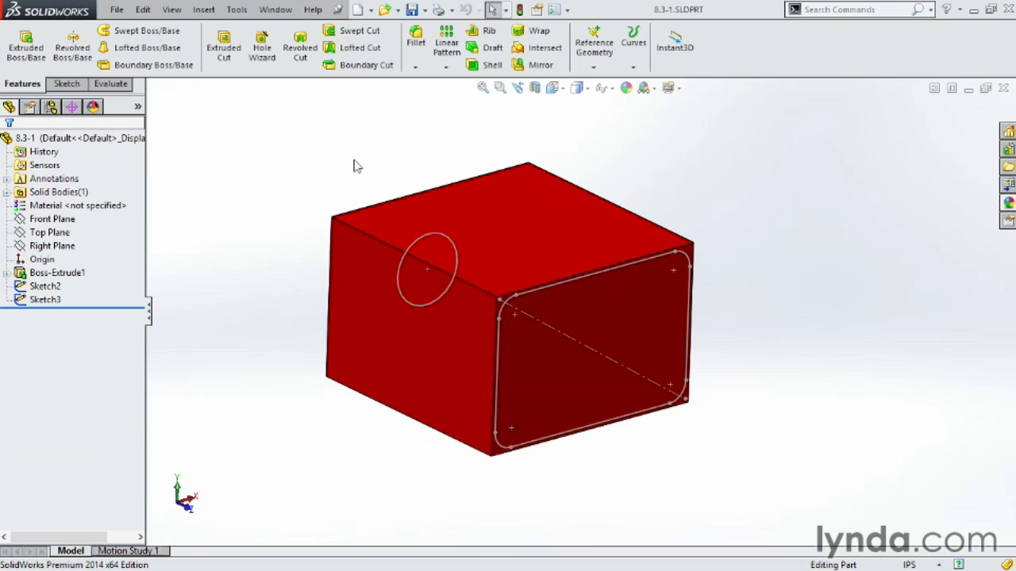
- Examine the red block and the sketch profiles on its two opposite faces from several angles
{"action": "left_click", "coordinate": [564, 217]}
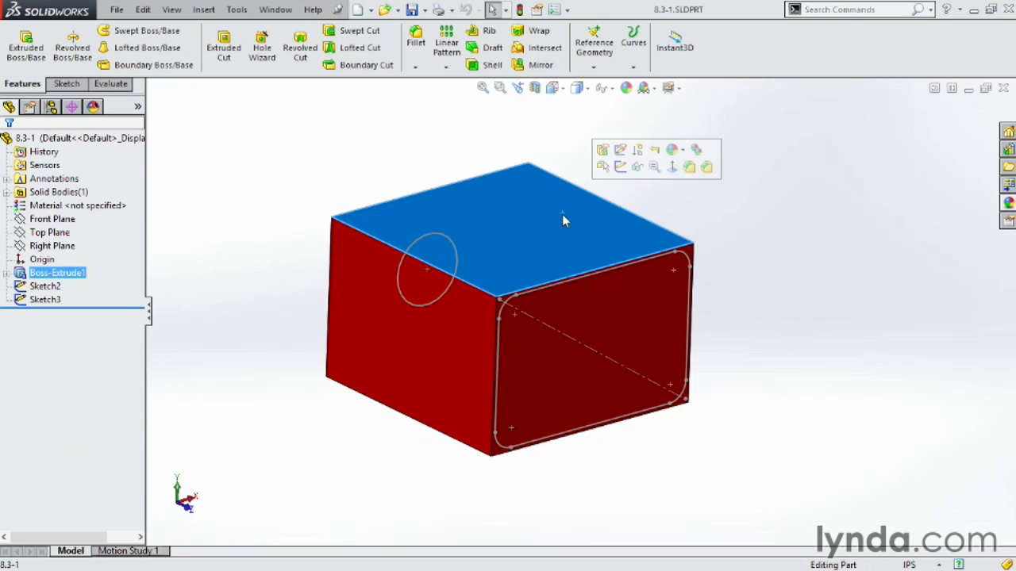
{"action": "left_click", "coordinate": [808, 249]}
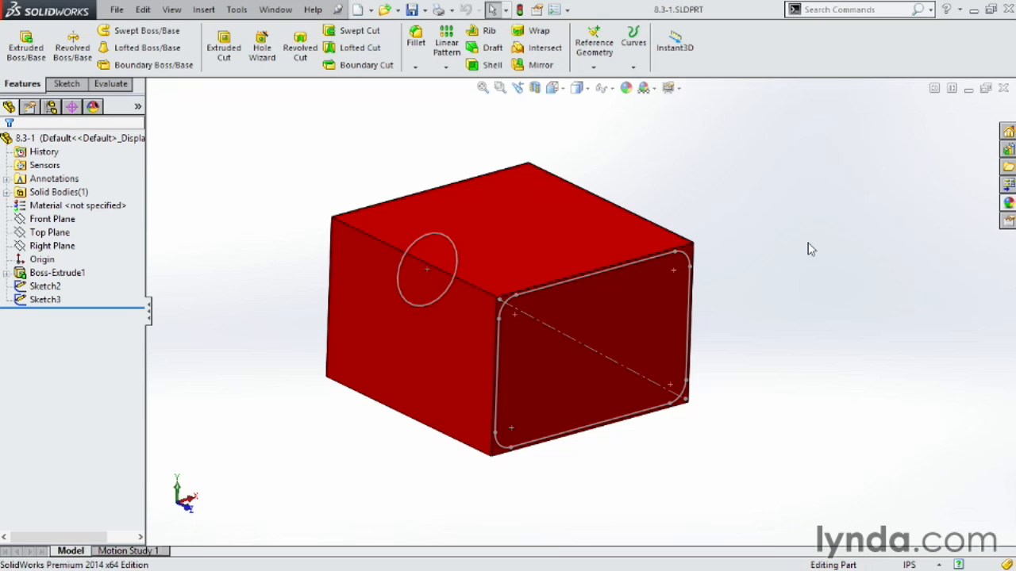
{"action": "left_click", "coordinate": [673, 299]}
{"action": "middle_click_drag", "start_coordinate": [678, 198], "coordinate": [430, 321]}
{"action": "left_click", "coordinate": [481, 301]}
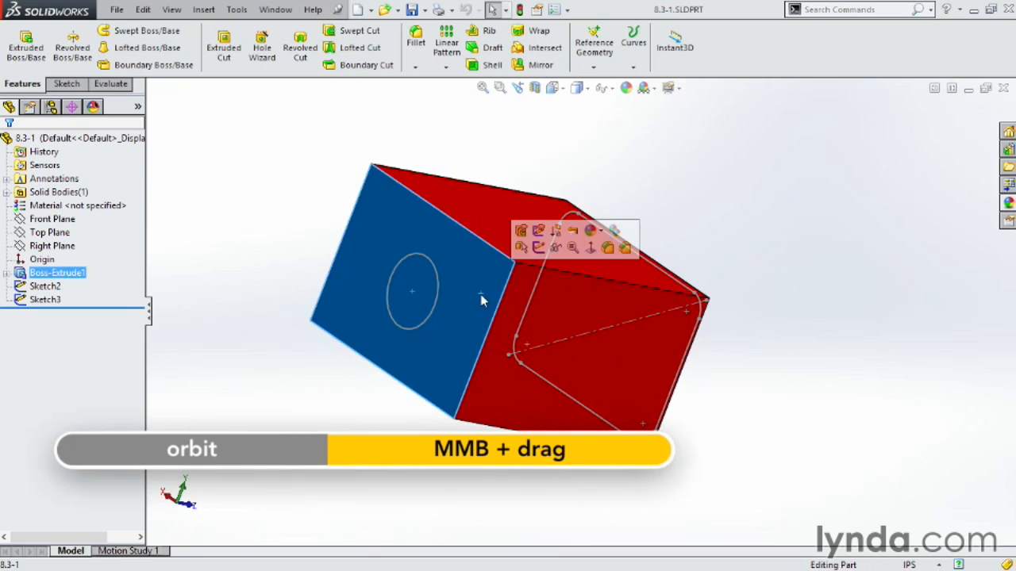
{"action": "middle_click_drag", "start_coordinate": [778, 286], "coordinate": [666, 294]}
{"action": "left_click", "coordinate": [754, 290]}
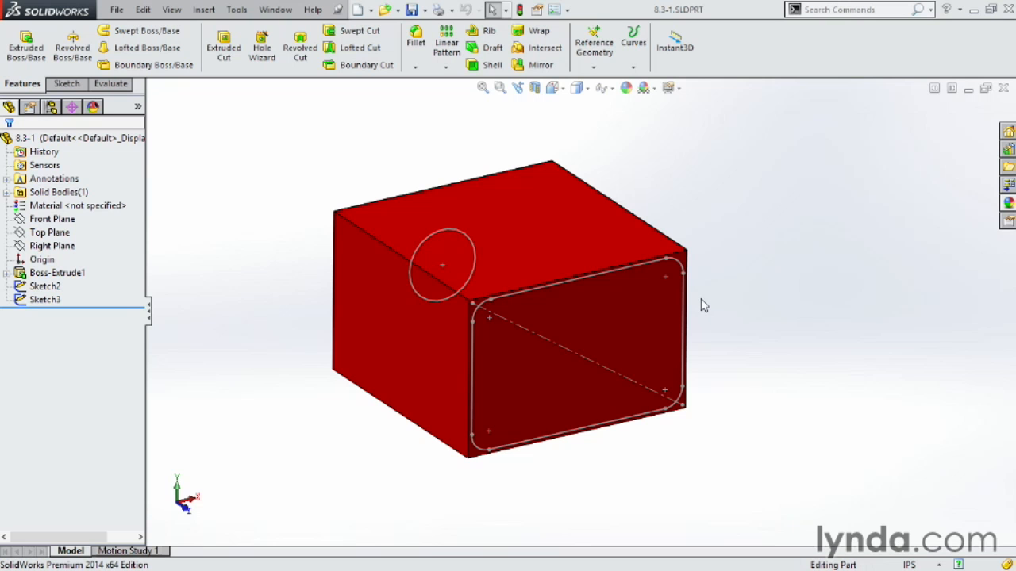
{"action": "scroll", "coordinate": [751, 310], "scroll_direction": "up", "scroll_amount": 2}
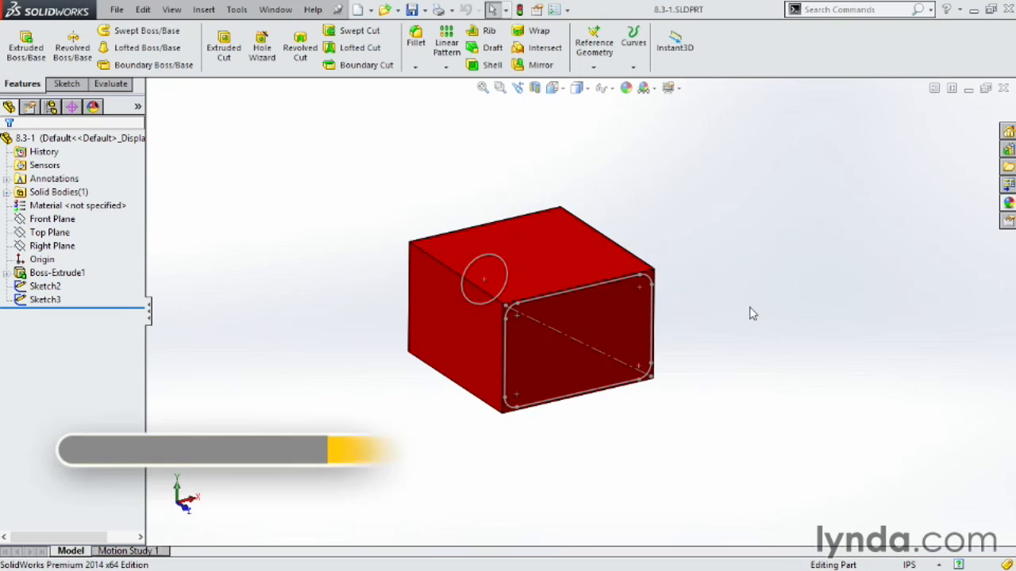
{"action": "middle_click_drag", "start_coordinate": [748, 313], "coordinate": [778, 315]}
- Open Sketch2 for editing, inspect the rounded rectangle face-on, and leave the sketch
{"action": "left_click", "coordinate": [44, 286]}
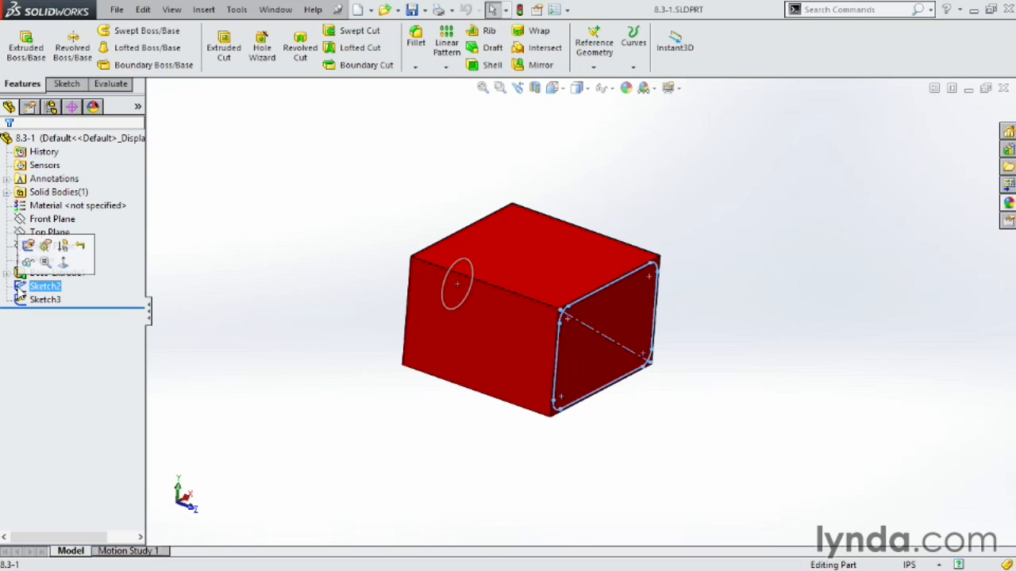
{"action": "left_click", "coordinate": [30, 246]}
{"action": "key", "text": "space"}
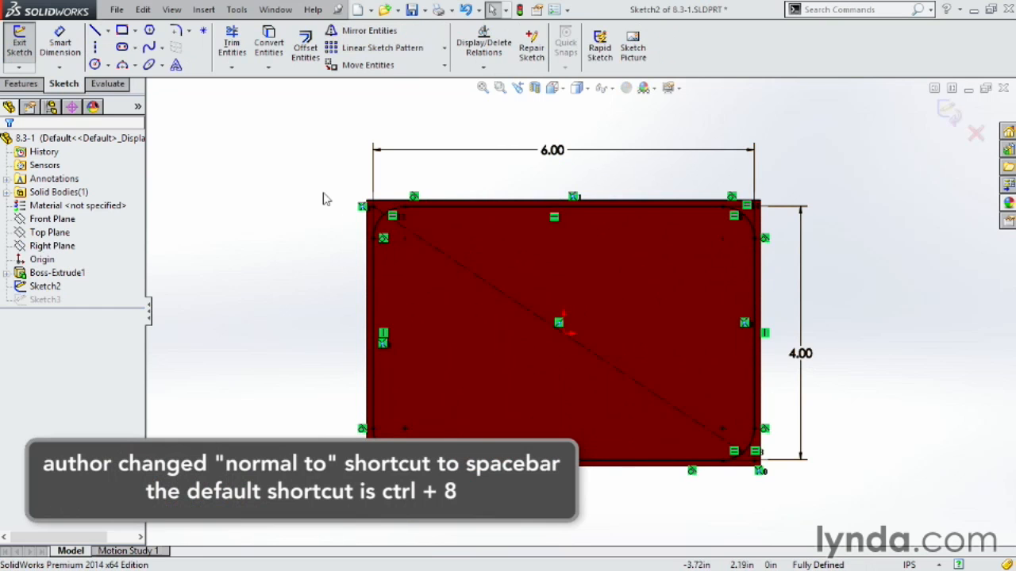
{"action": "left_click", "coordinate": [949, 117]}
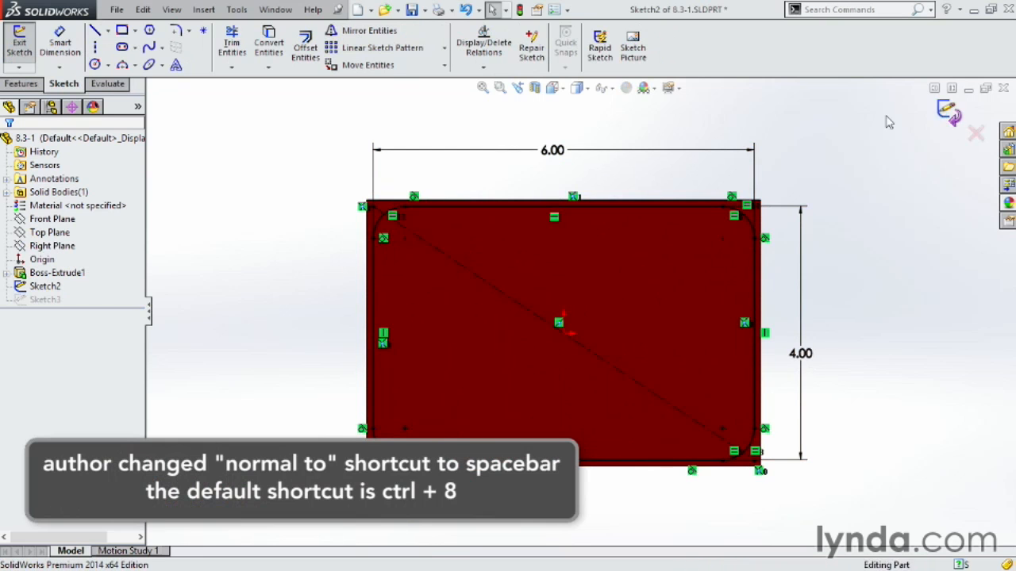
- Open Sketch3 for editing, inspect the circle on the opposite face face-on, and leave the sketch
{"action": "left_click", "coordinate": [32, 302]}
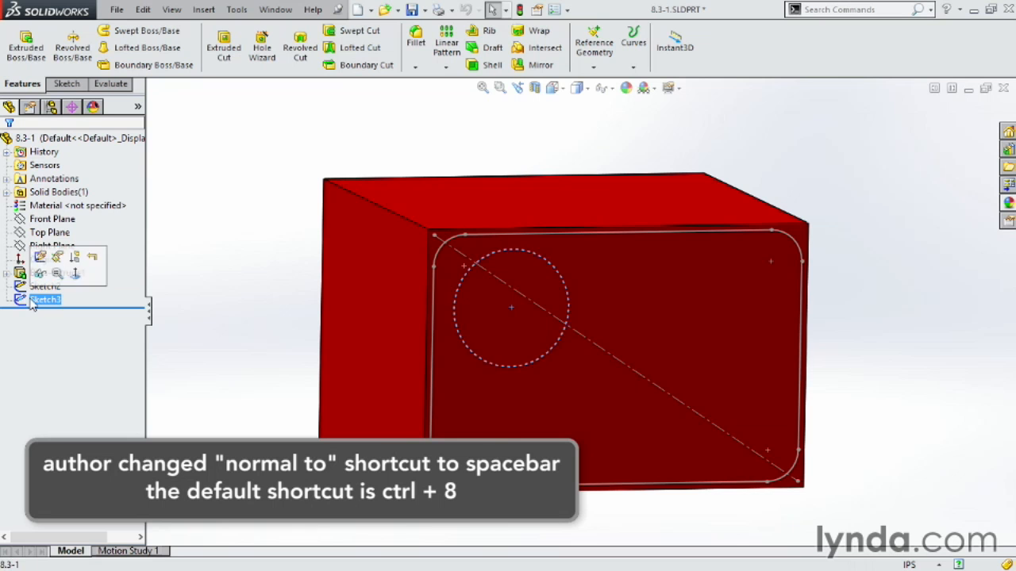
{"action": "left_click", "coordinate": [39, 272]}
{"action": "middle_click_drag", "start_coordinate": [290, 244], "coordinate": [467, 325]}
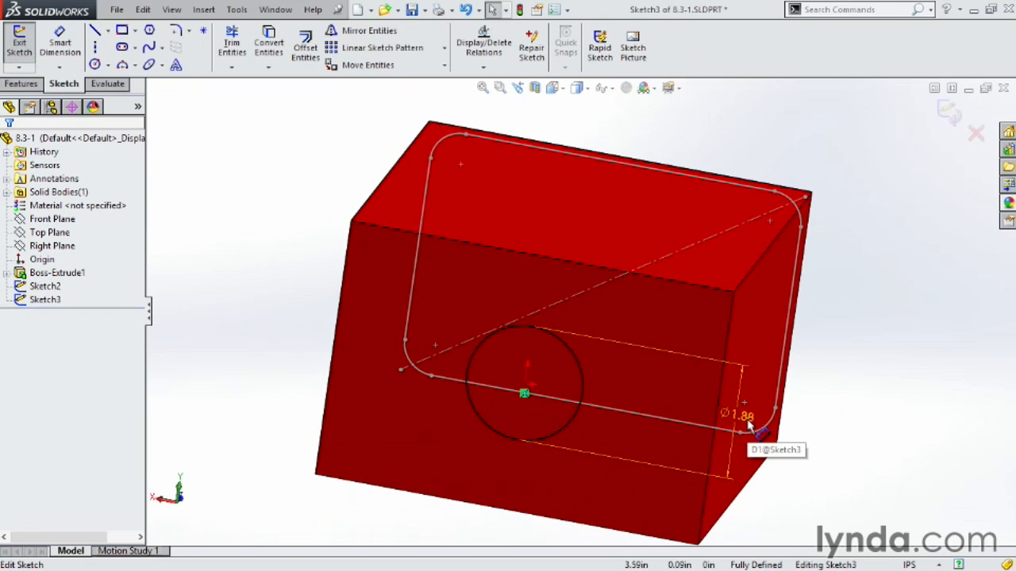
{"action": "key", "text": "ctrl+8"}
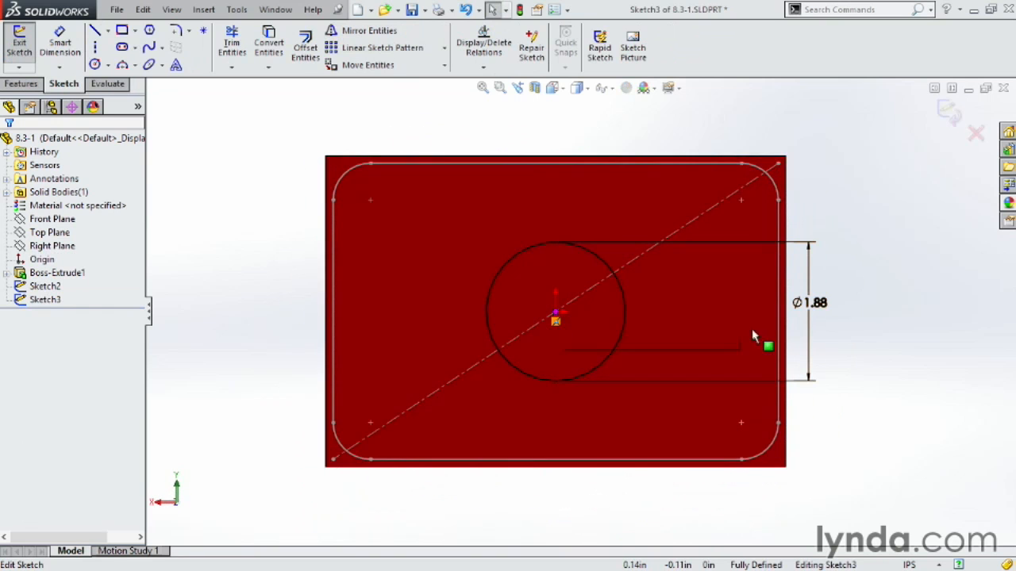
{"action": "left_click", "coordinate": [947, 113]}
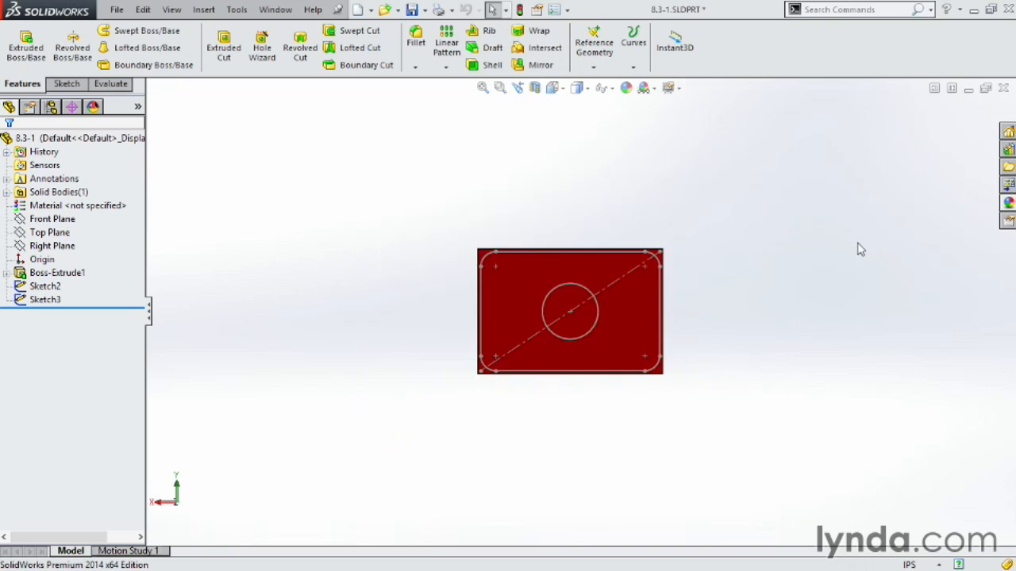
- Create a lofted cut through the block using Sketch2 and Sketch3 as profiles, without guide curves
{"action": "middle_click_drag", "start_coordinate": [694, 286], "coordinate": [691, 312]}
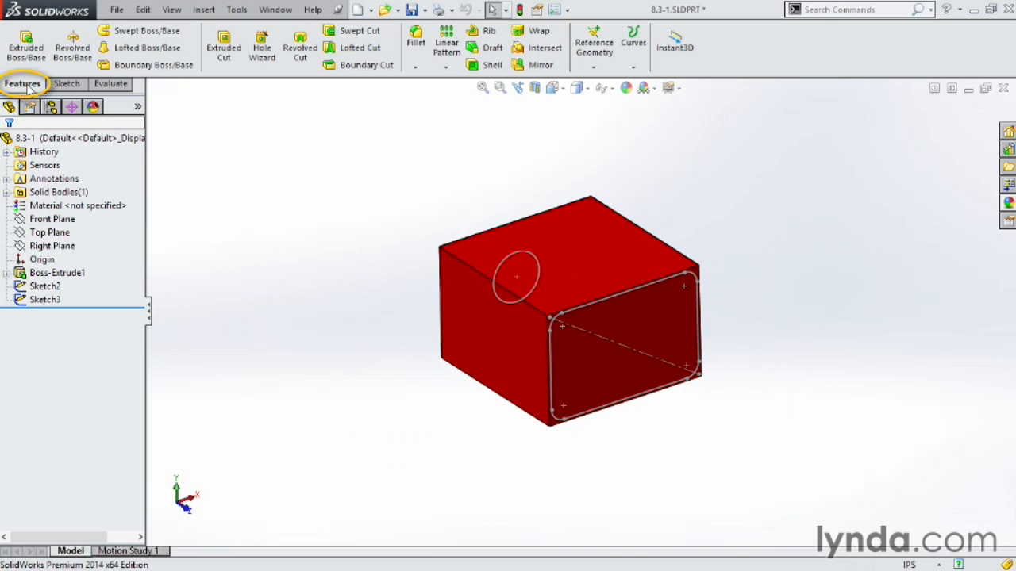
{"action": "left_click", "coordinate": [370, 49]}
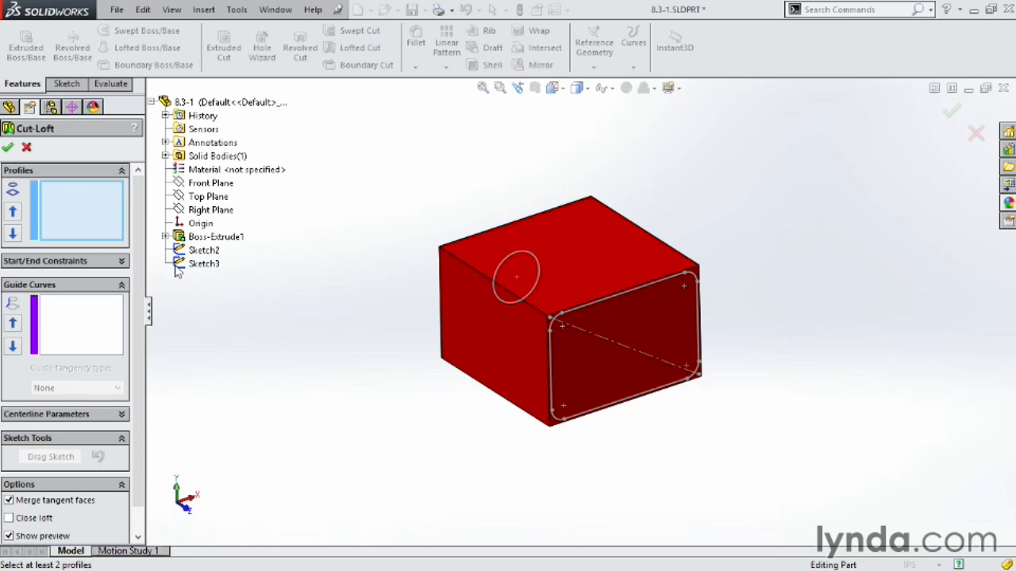
{"action": "left_click", "coordinate": [151, 102]}
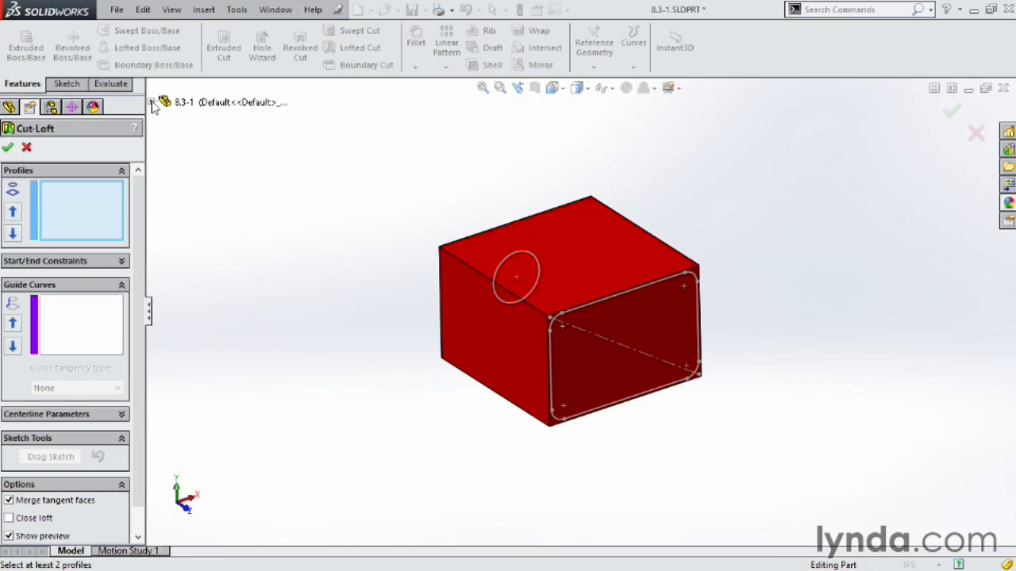
{"action": "left_click", "coordinate": [151, 102]}
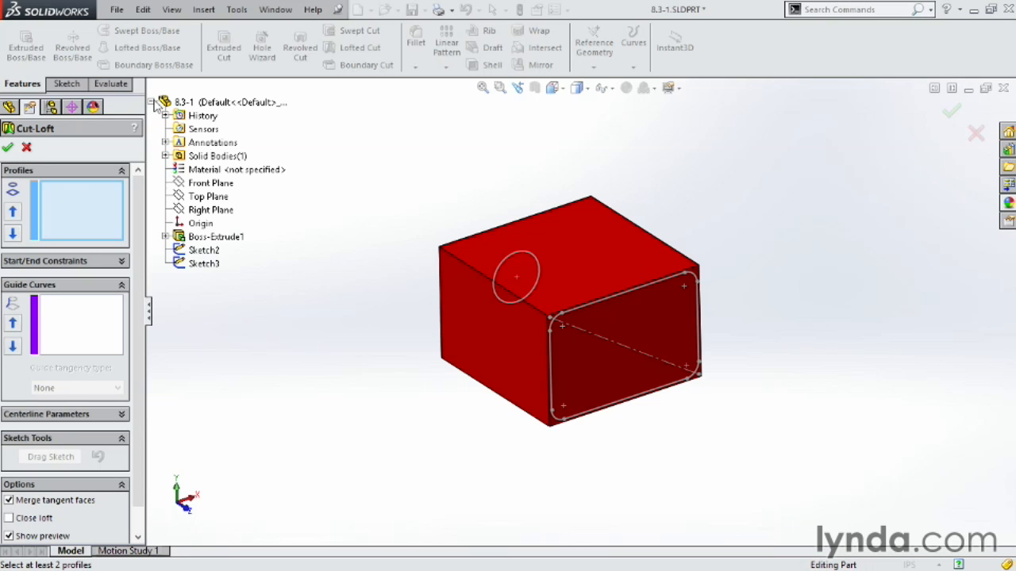
{"action": "left_click", "coordinate": [185, 253]}
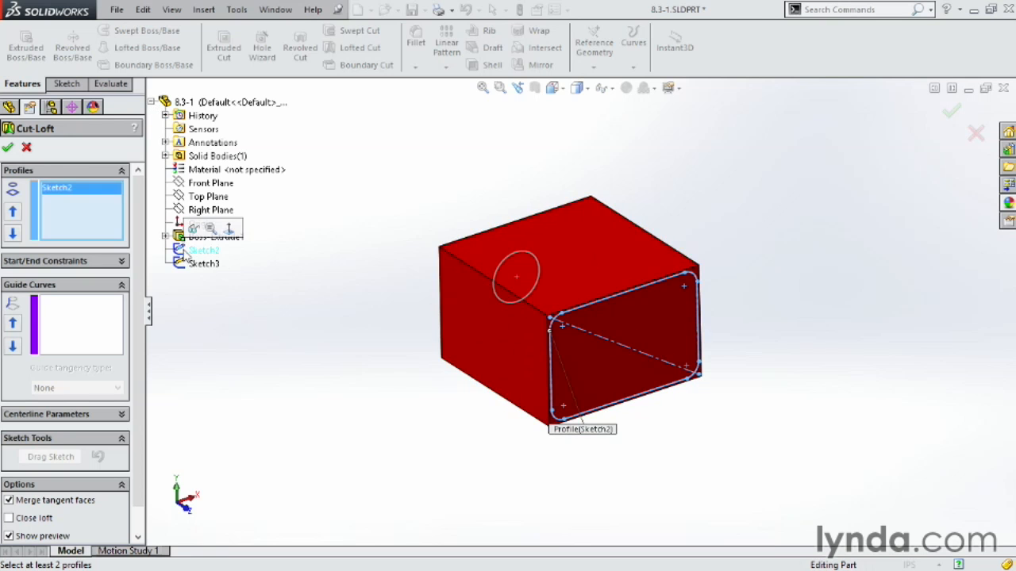
{"action": "left_click", "coordinate": [183, 265]}
{"action": "mouse_move", "coordinate": [809, 320]}
{"action": "middle_mouse_down"}
{"action": "mouse_move", "coordinate": [808, 281]}
{"action": "mouse_move", "coordinate": [780, 211]}
{"action": "mouse_move", "coordinate": [834, 309]}
{"action": "middle_mouse_up"}
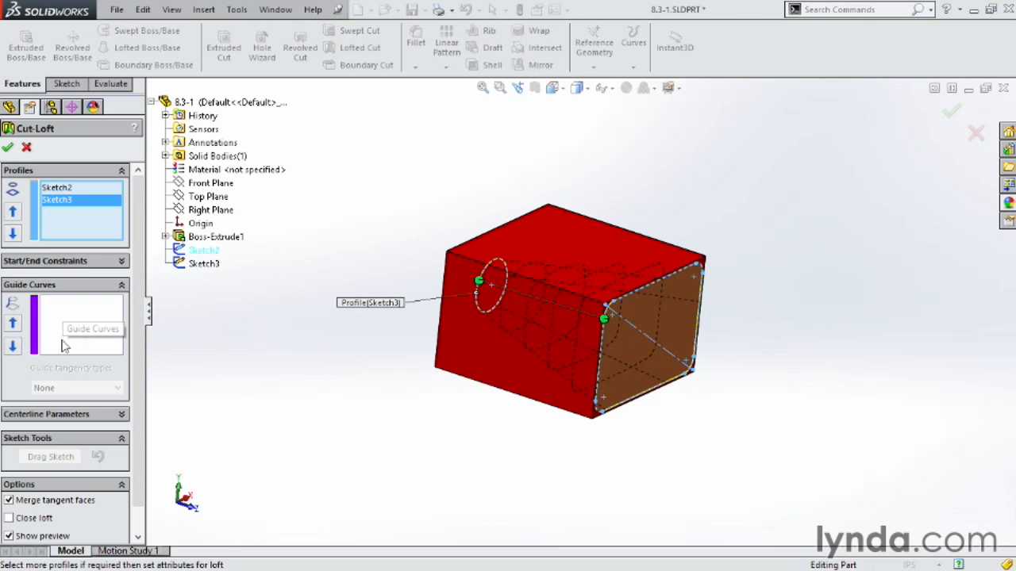
{"action": "scroll", "coordinate": [141, 352], "scroll_direction": "down", "scroll_amount": 1}
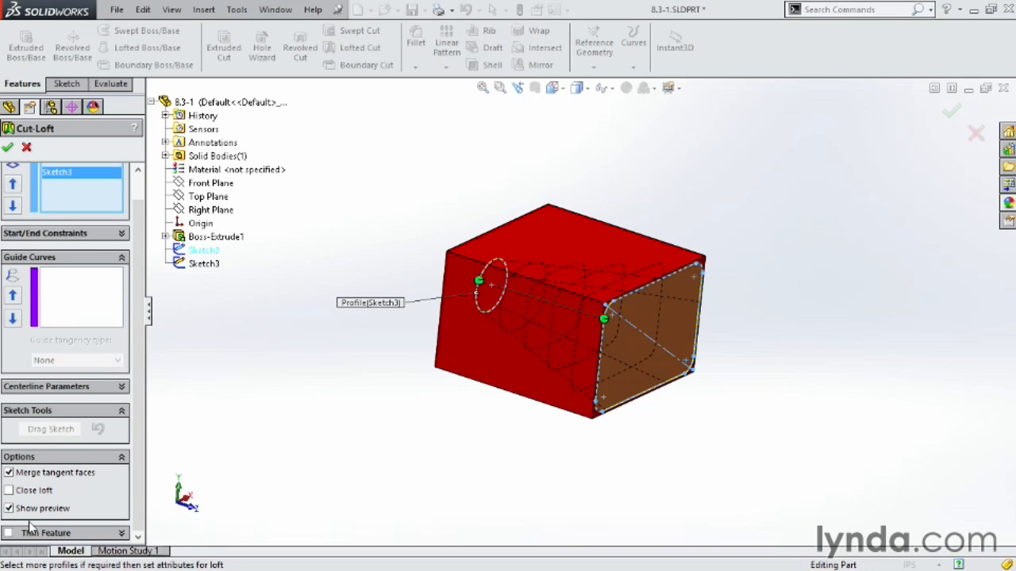
{"action": "scroll", "coordinate": [143, 235], "scroll_direction": "up", "scroll_amount": 1}
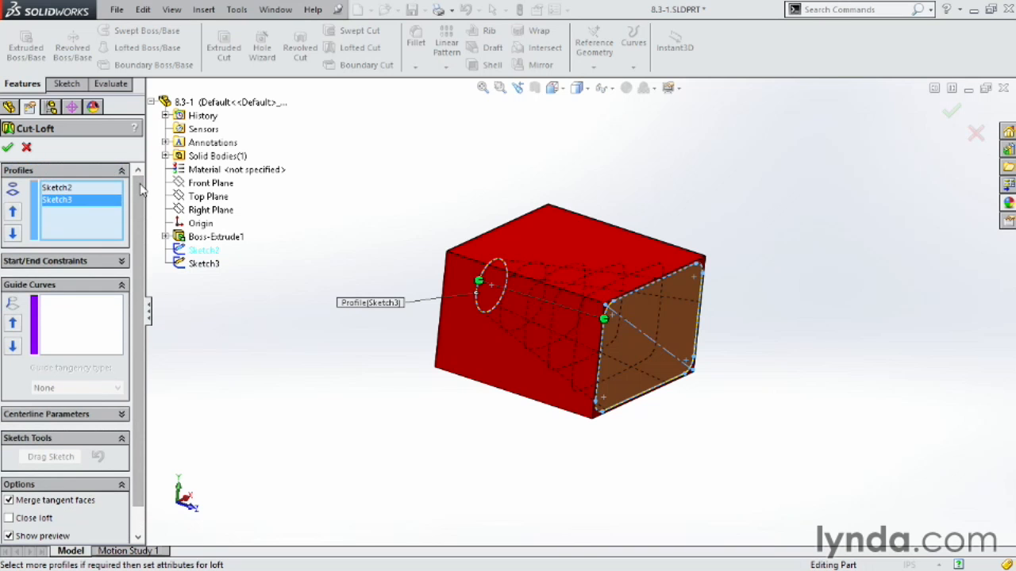
{"action": "left_click", "coordinate": [7, 147]}
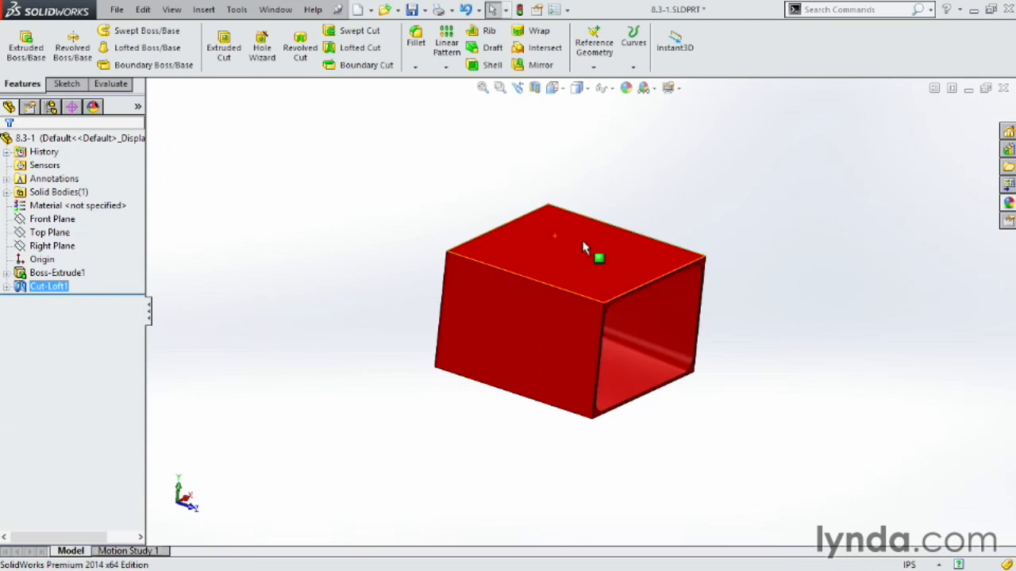
- Edit the lofted cut and set its start constraint to Normal To Profile
{"action": "middle_click_drag", "start_coordinate": [718, 250], "coordinate": [671, 268]}
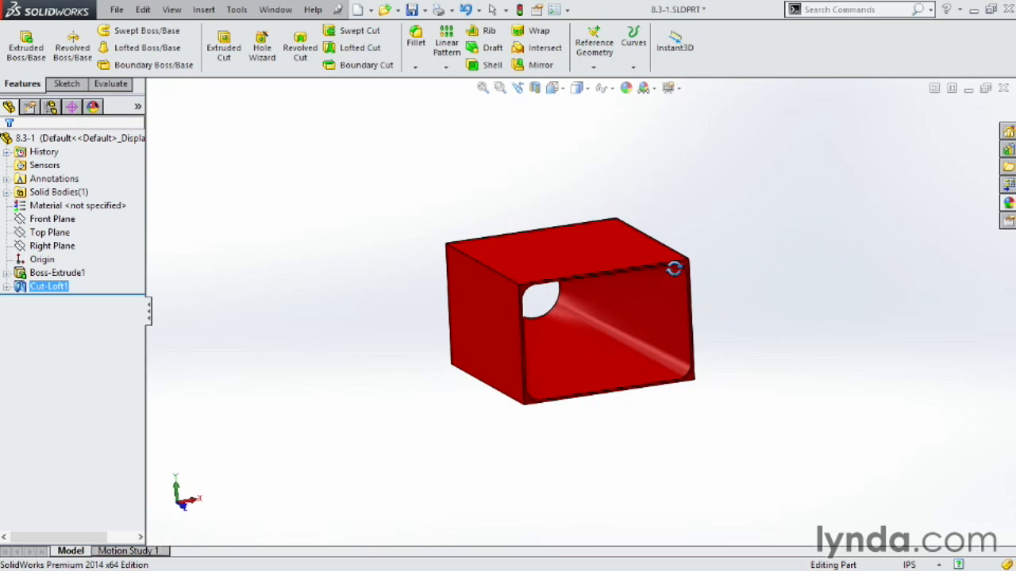
{"action": "scroll", "coordinate": [702, 298], "scroll_direction": "down", "scroll_amount": 2}
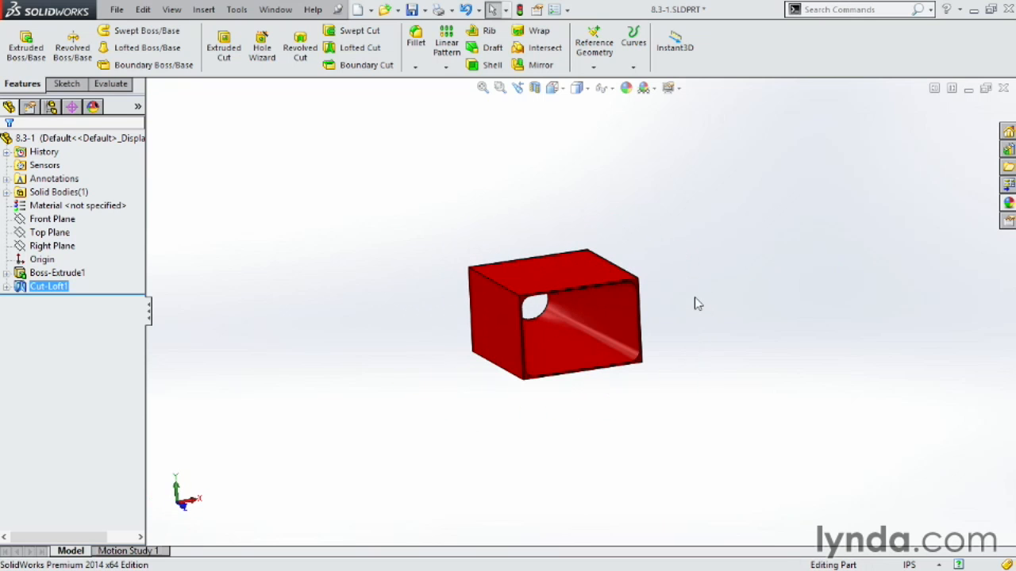
{"action": "left_click", "coordinate": [7, 288]}
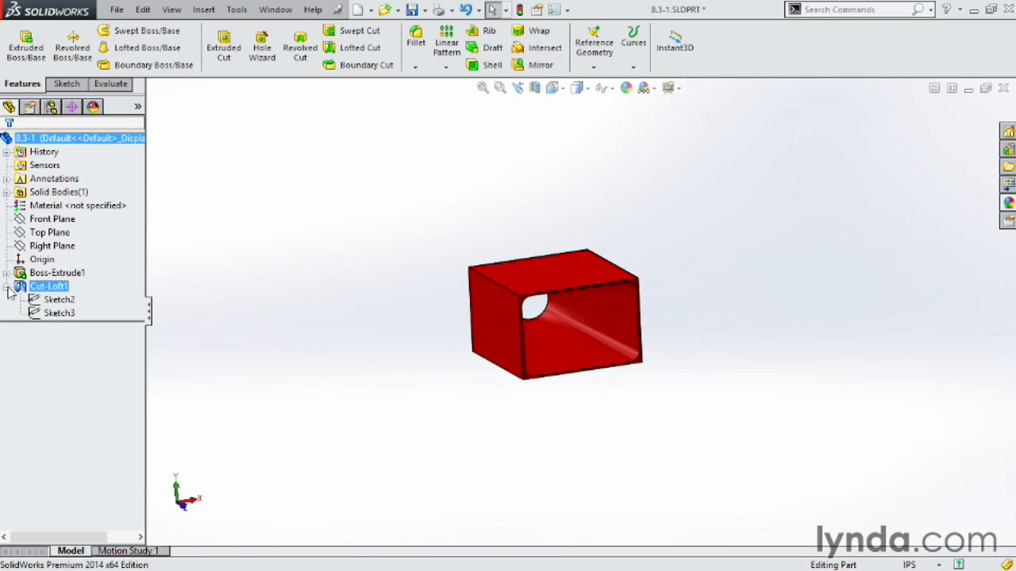
{"action": "left_click", "coordinate": [20, 287]}
{"action": "left_click", "coordinate": [26, 247]}
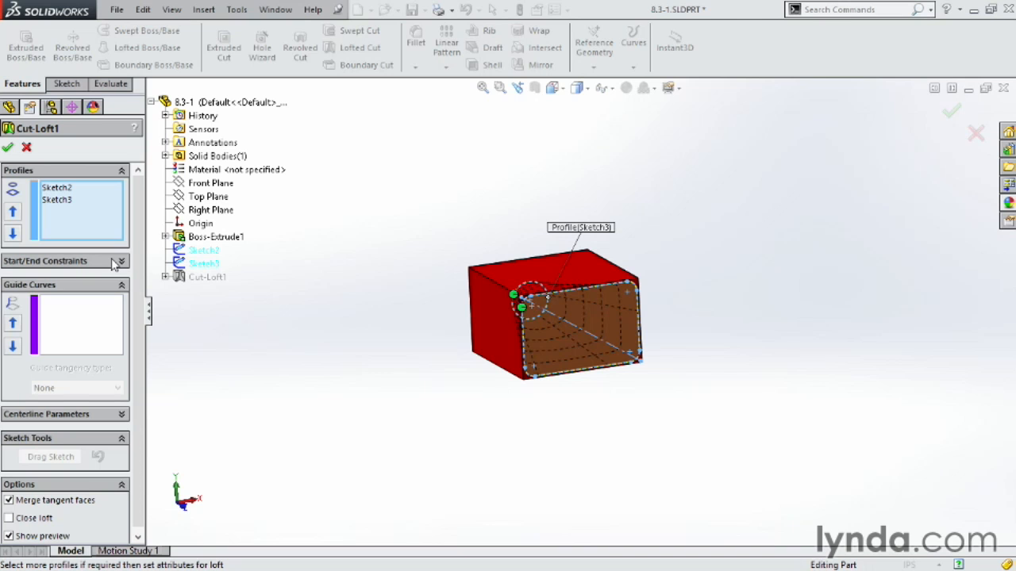
{"action": "left_click", "coordinate": [120, 266]}
{"action": "left_click", "coordinate": [116, 296]}
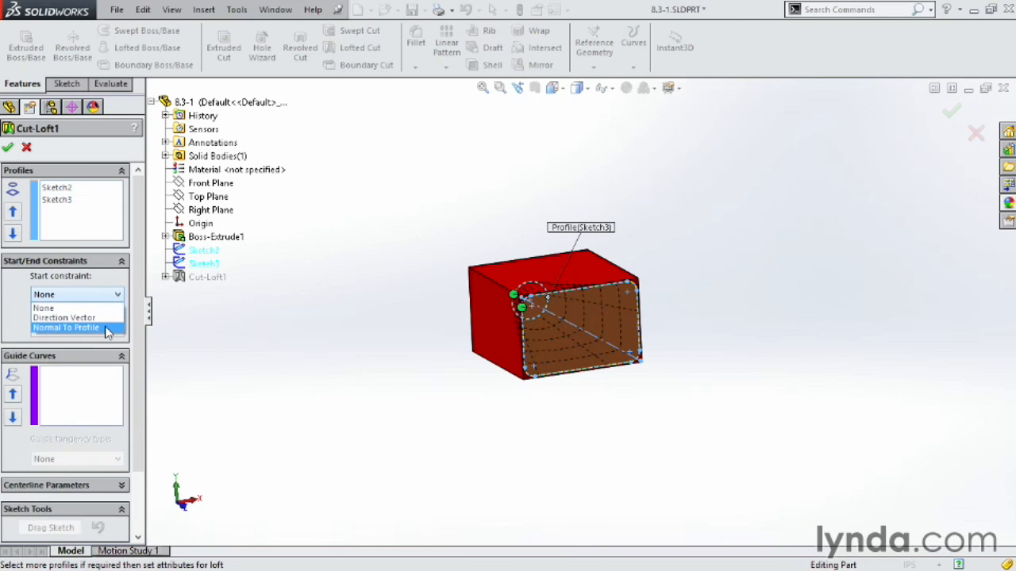
{"action": "left_click", "coordinate": [106, 326]}
- Set the start tangent length of the lofted cut to 2 and apply the edit
{"action": "middle_click_drag", "start_coordinate": [641, 356], "coordinate": [684, 412]}
{"action": "scroll", "coordinate": [614, 410], "scroll_direction": "down", "scroll_amount": 3}
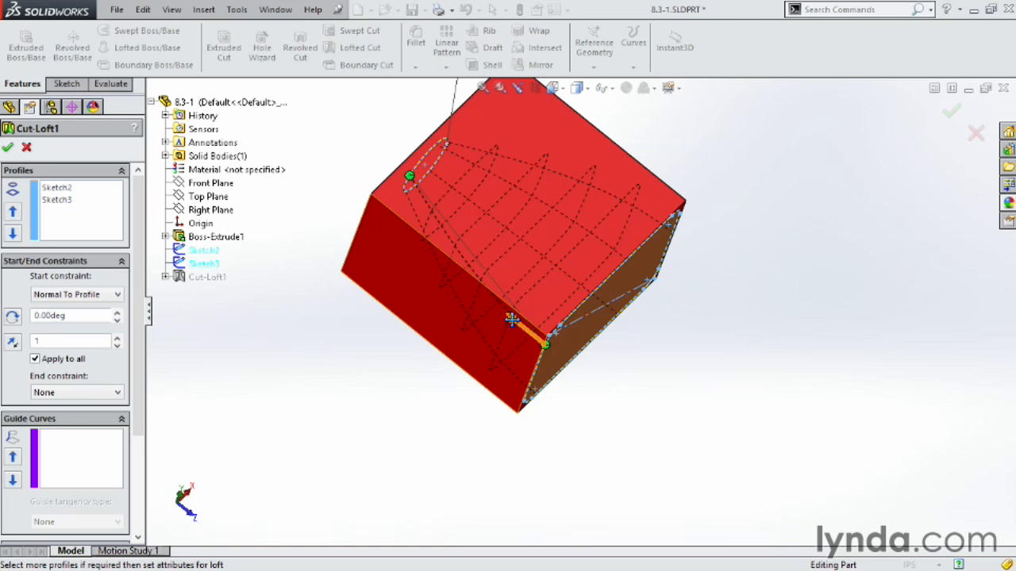
{"action": "left_click_drag", "start_coordinate": [512, 319], "coordinate": [486, 305]}
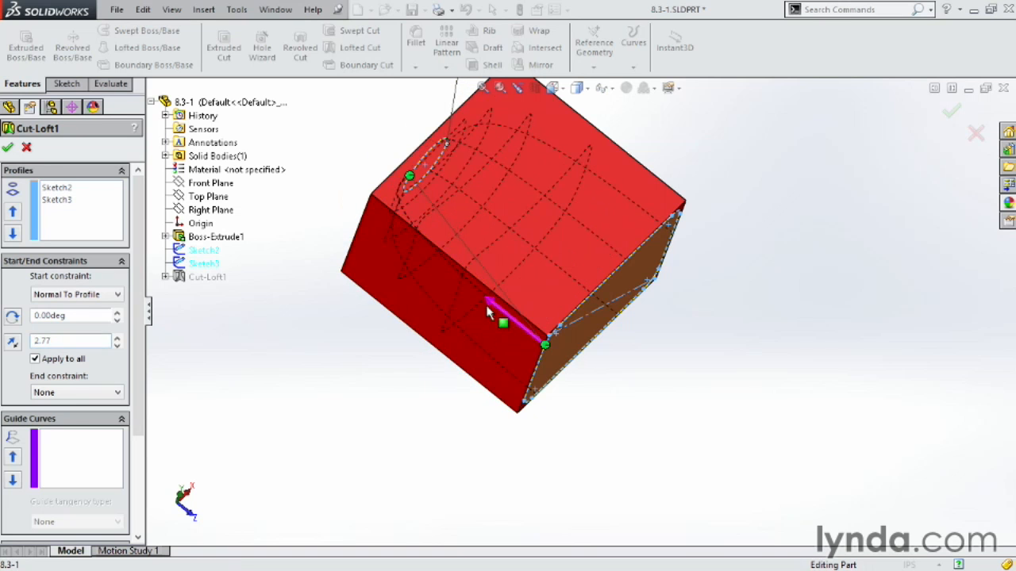
{"action": "left_click", "coordinate": [497, 323]}
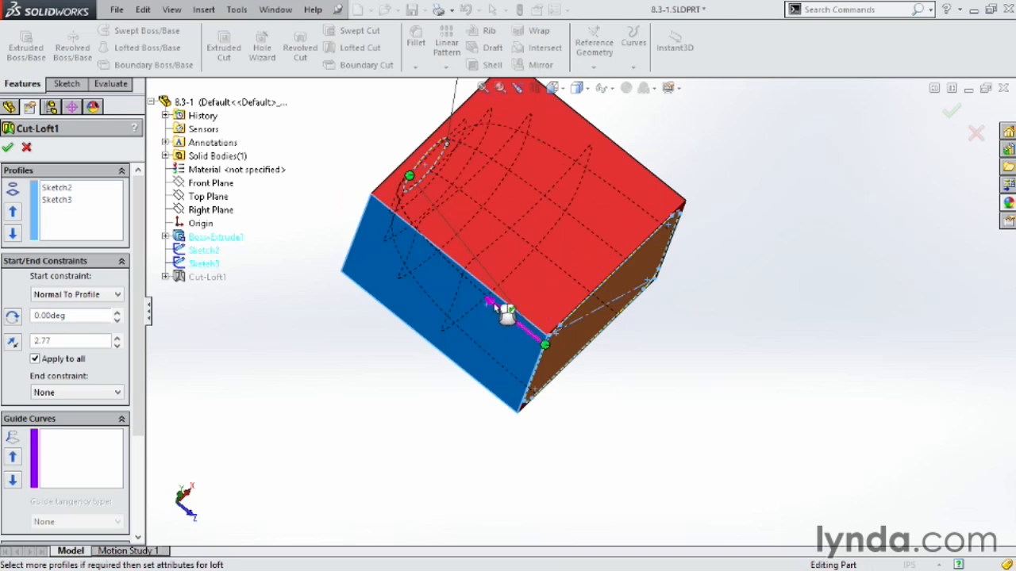
{"action": "double_click", "coordinate": [86, 341]}
{"action": "key", "text": "BackSpace"}
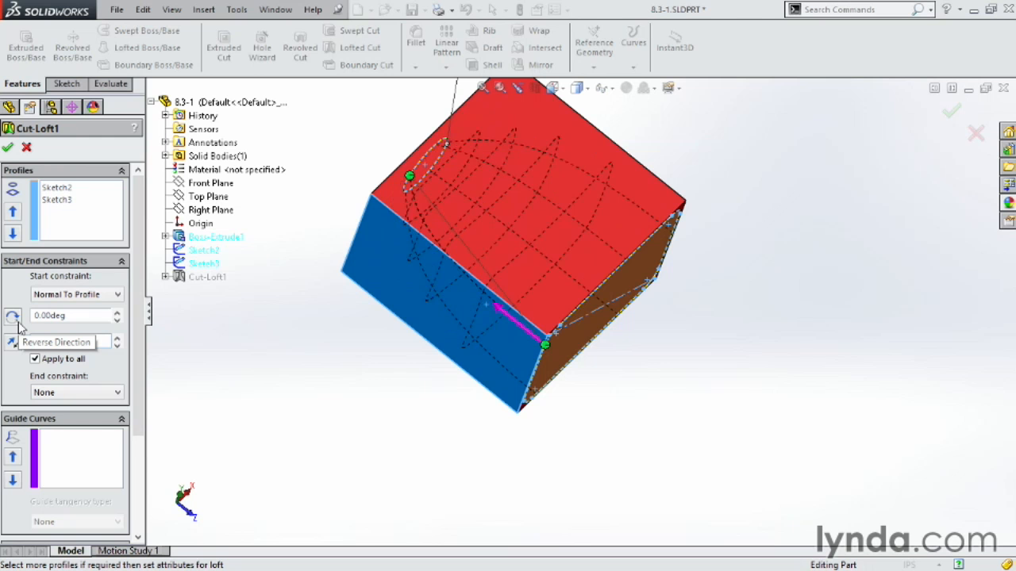
{"action": "type", "text": "2"}
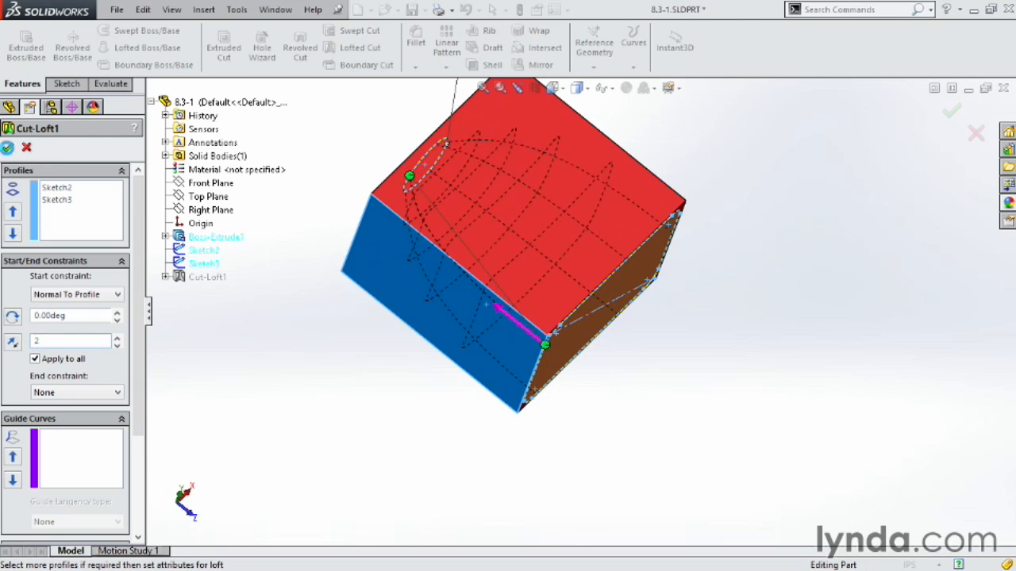
{"action": "left_click", "coordinate": [7, 147]}
- Reopen the lofted cut for editing and set its end constraint to Normal To Profile
{"action": "middle_click_drag", "start_coordinate": [779, 180], "coordinate": [560, 296]}
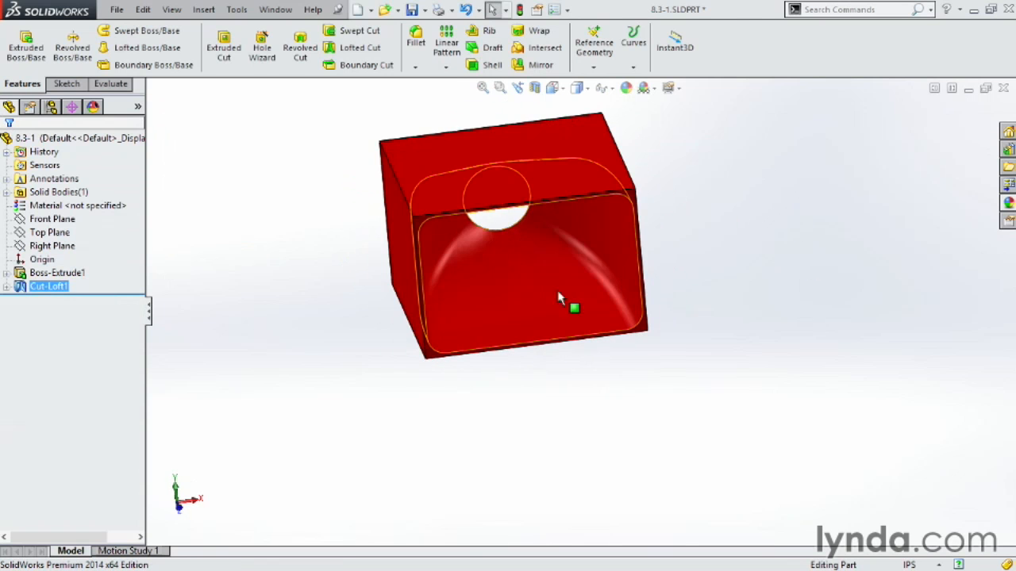
{"action": "middle_click_drag", "start_coordinate": [681, 320], "coordinate": [710, 306]}
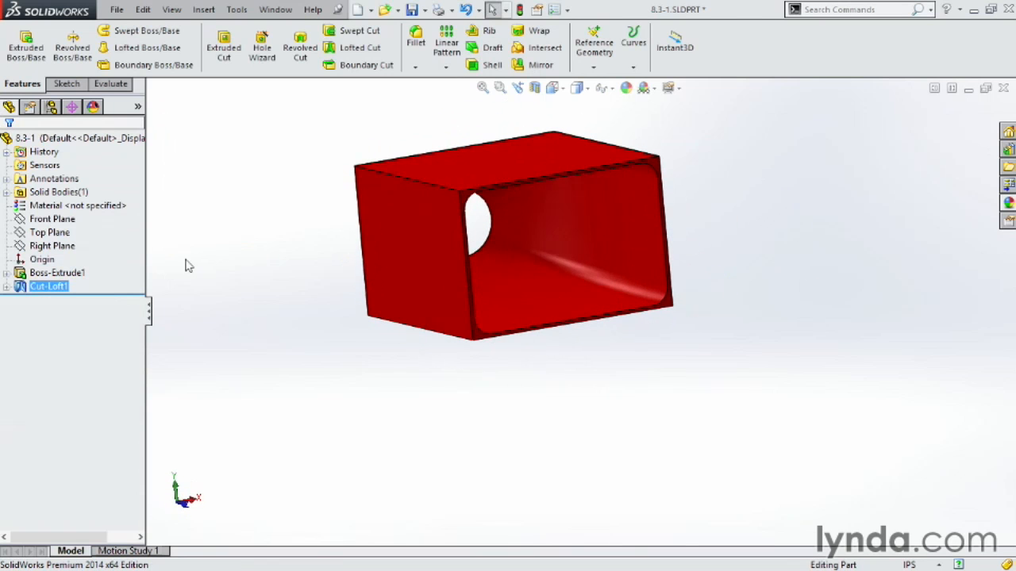
{"action": "left_click", "coordinate": [23, 289]}
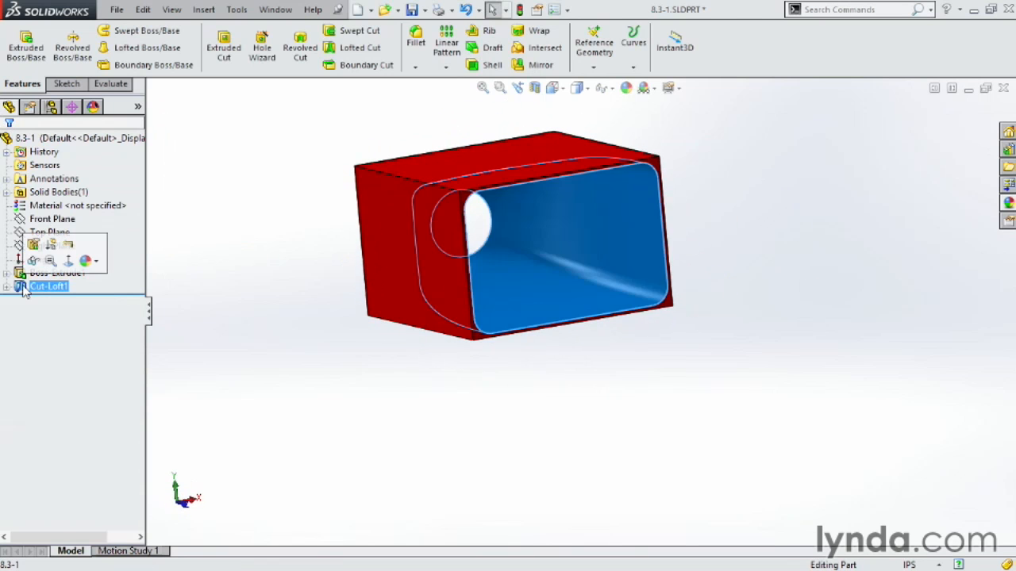
{"action": "left_click", "coordinate": [34, 246]}
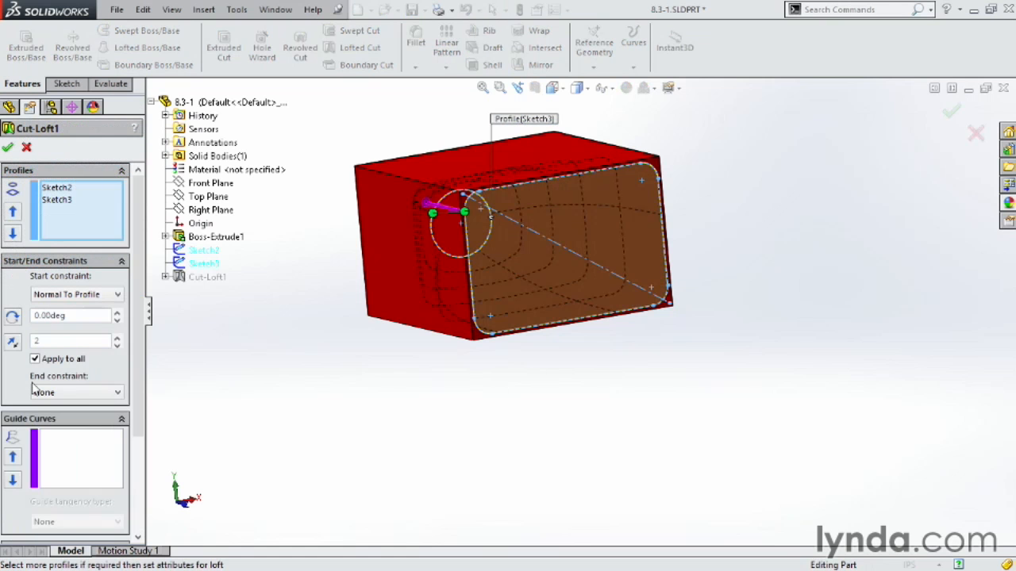
{"action": "left_click", "coordinate": [109, 393]}
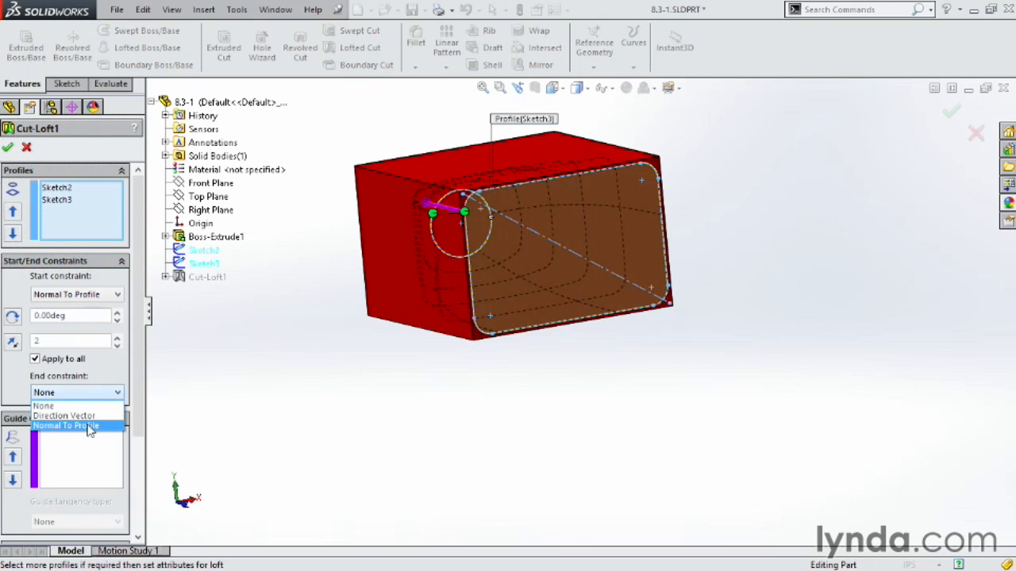
{"action": "left_click", "coordinate": [89, 426]}
- Lengthen the end tangent slightly at the circular profile, apply the edit, and inspect the cut's interior
{"action": "mouse_move", "coordinate": [522, 368]}
{"action": "middle_mouse_down"}
{"action": "mouse_move", "coordinate": [691, 420]}
{"action": "mouse_move", "coordinate": [673, 530]}
{"action": "mouse_move", "coordinate": [723, 312]}
{"action": "mouse_move", "coordinate": [735, 431]}
{"action": "middle_mouse_up"}
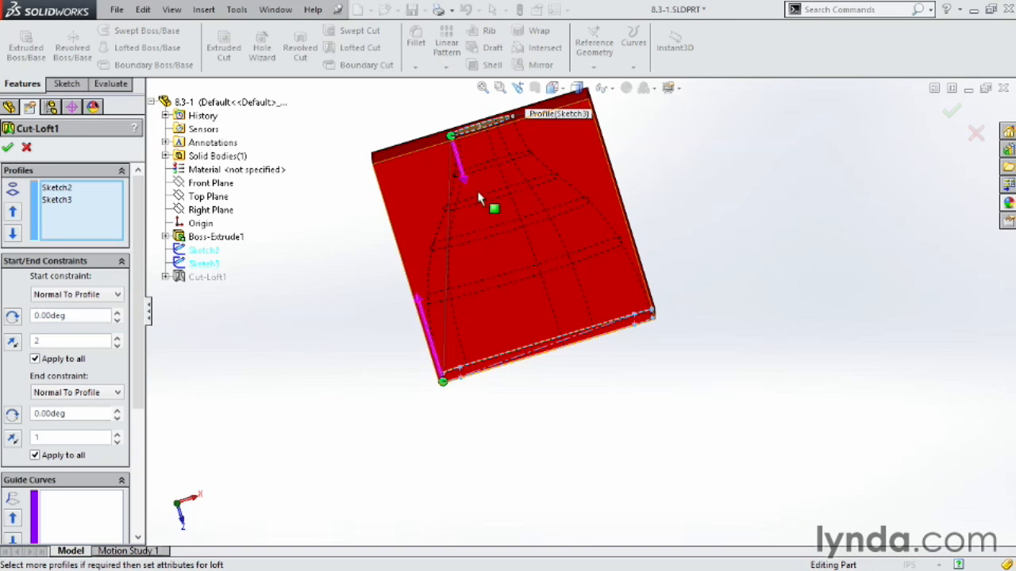
{"action": "left_click_drag", "start_coordinate": [465, 182], "coordinate": [469, 197]}
{"action": "left_click", "coordinate": [7, 147]}
{"action": "middle_click_drag", "start_coordinate": [776, 336], "coordinate": [751, 98]}
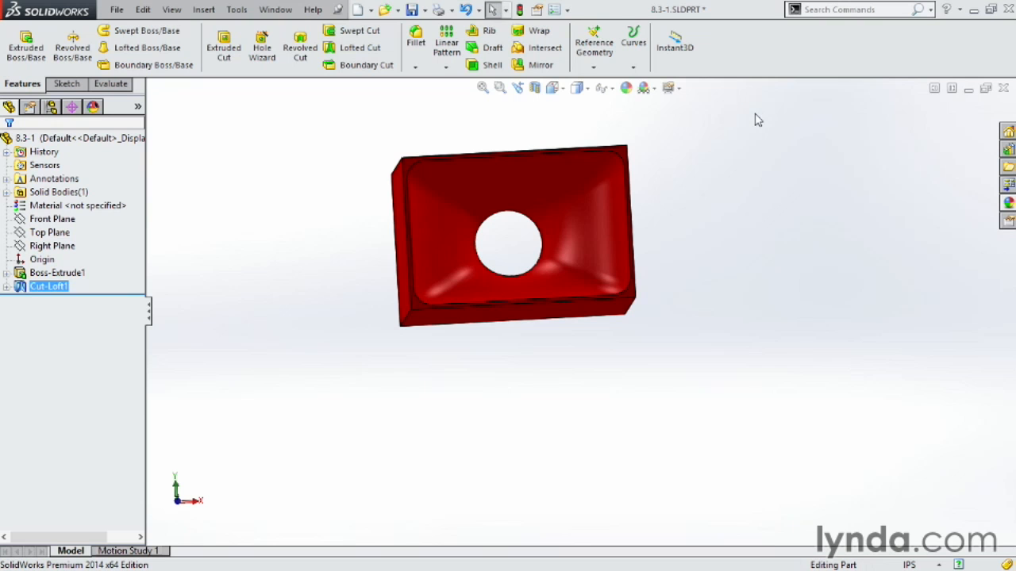